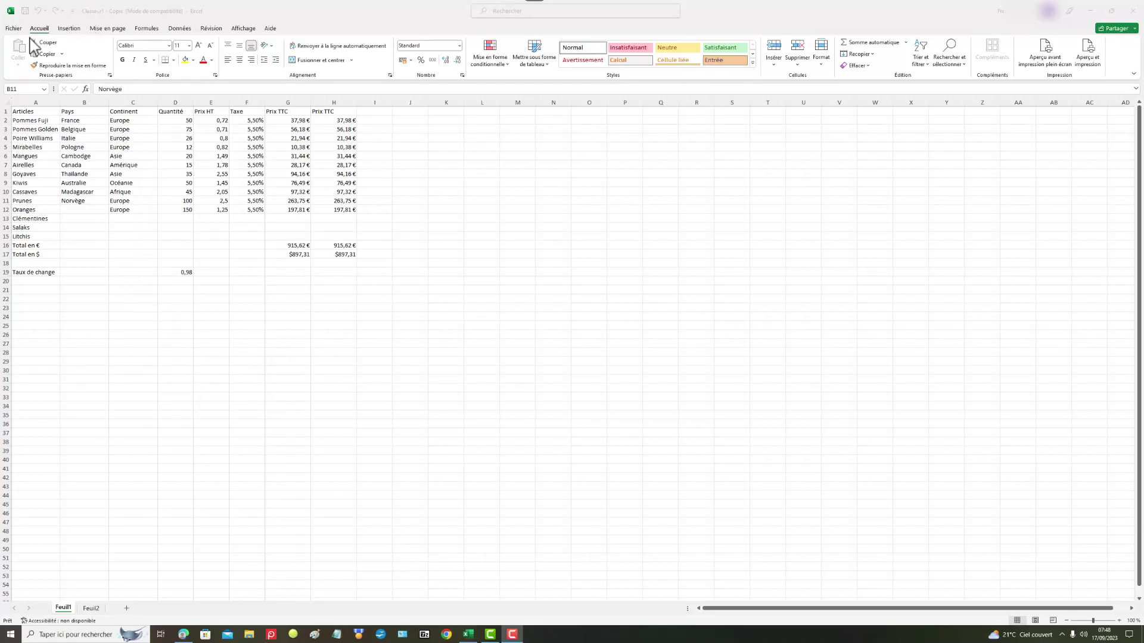
# - Try to save the workbook over the existing Classeur1 - Copie in the Bureau folder, in Classeur Excel 97 - 2003 format
pyautogui.click(13, 29)
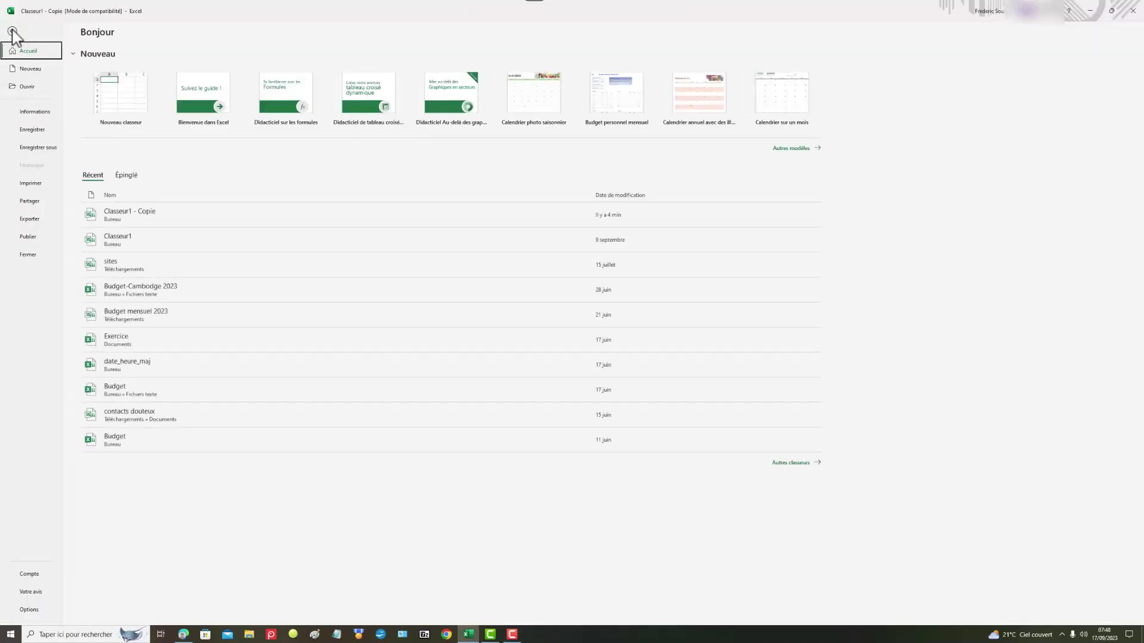
pyautogui.click(45, 149)
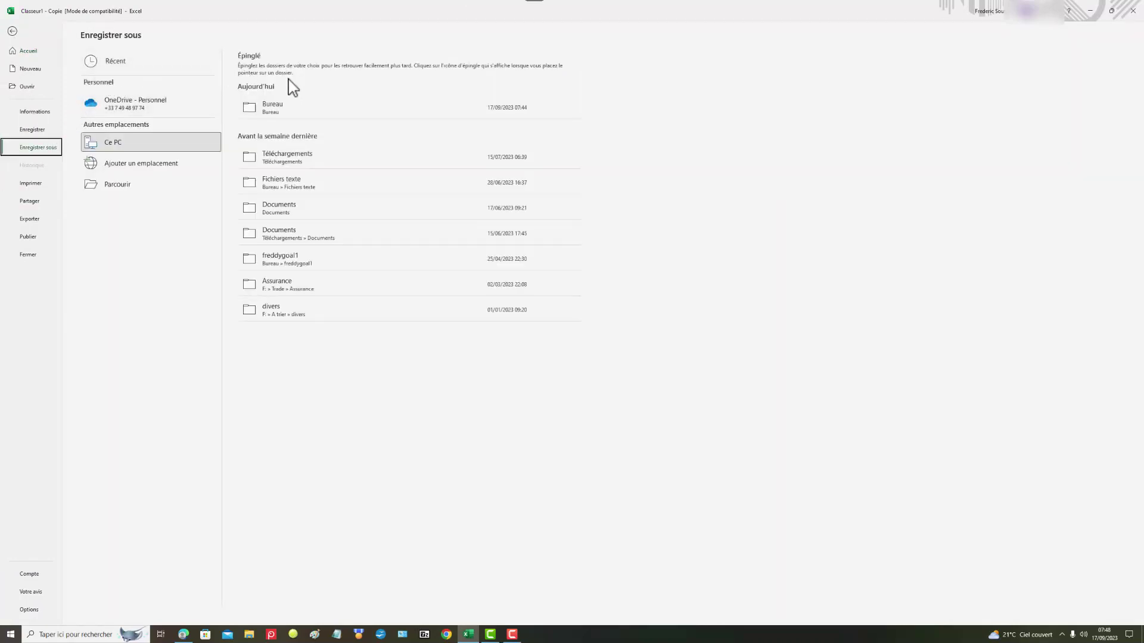
pyautogui.click(271, 112)
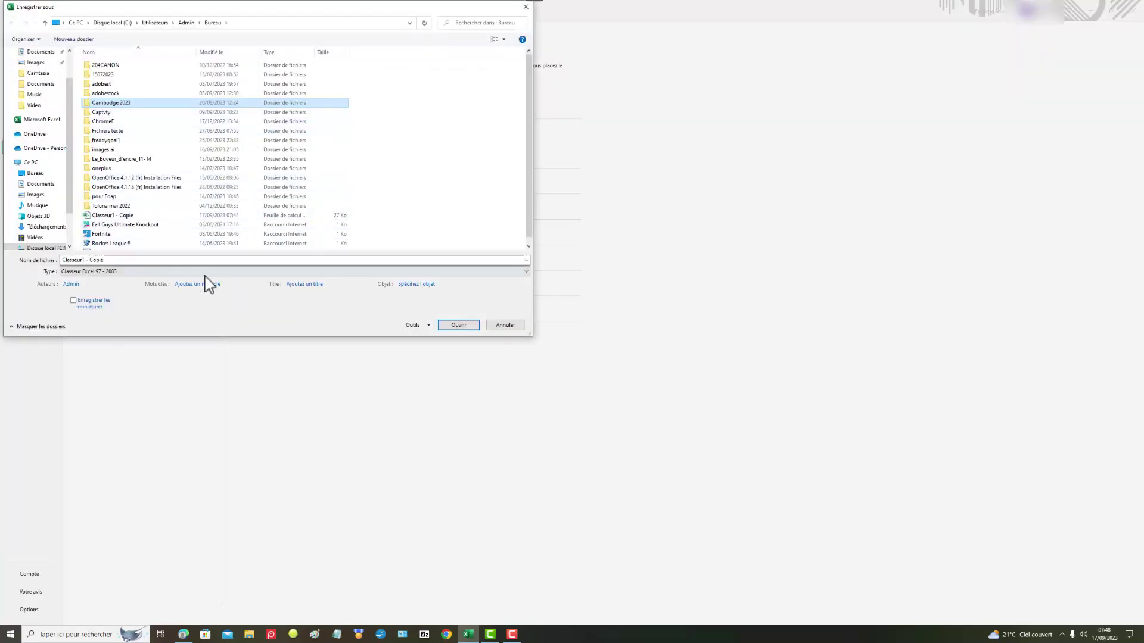
pyautogui.click(120, 260)
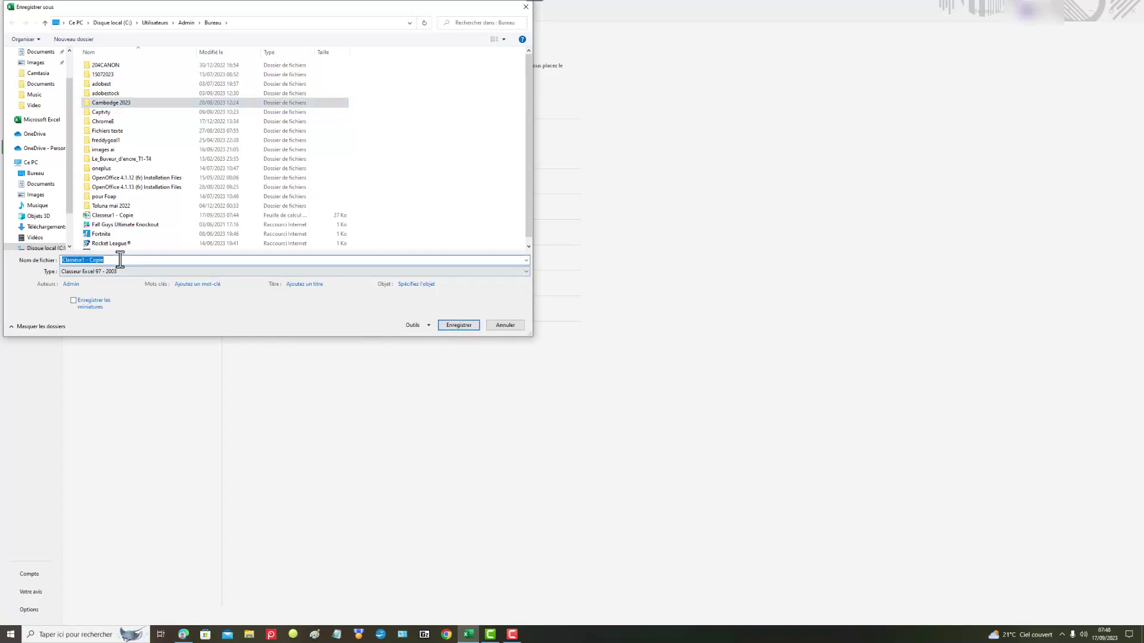
pyautogui.click(458, 327)
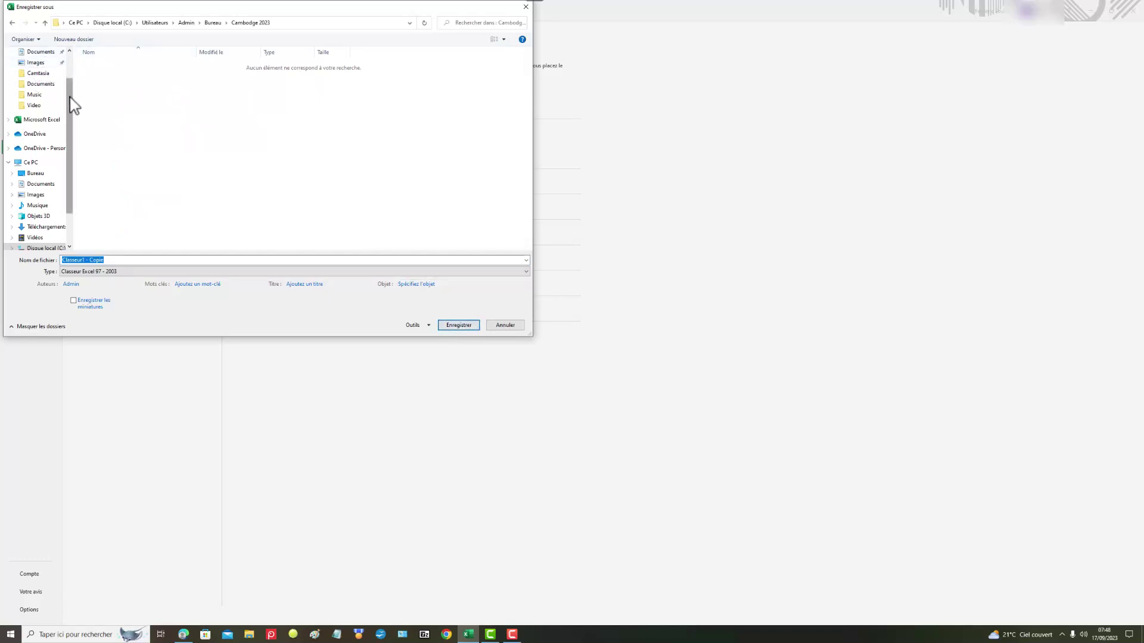
pyautogui.scroll(2, 70, 98)
pyautogui.click(46, 71)
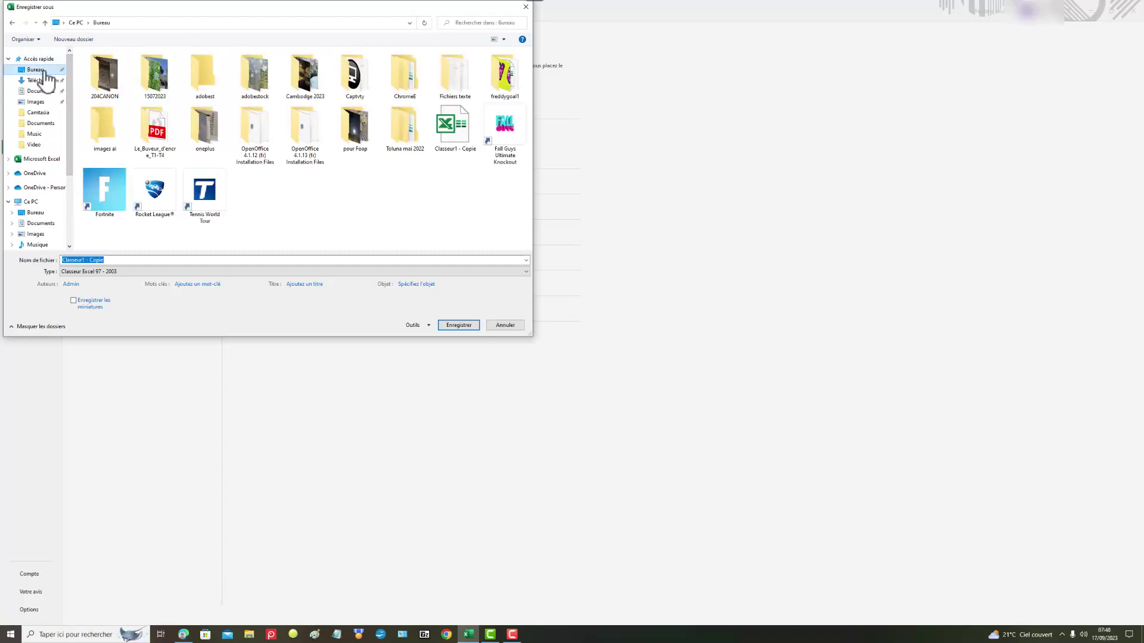
pyautogui.click(461, 326)
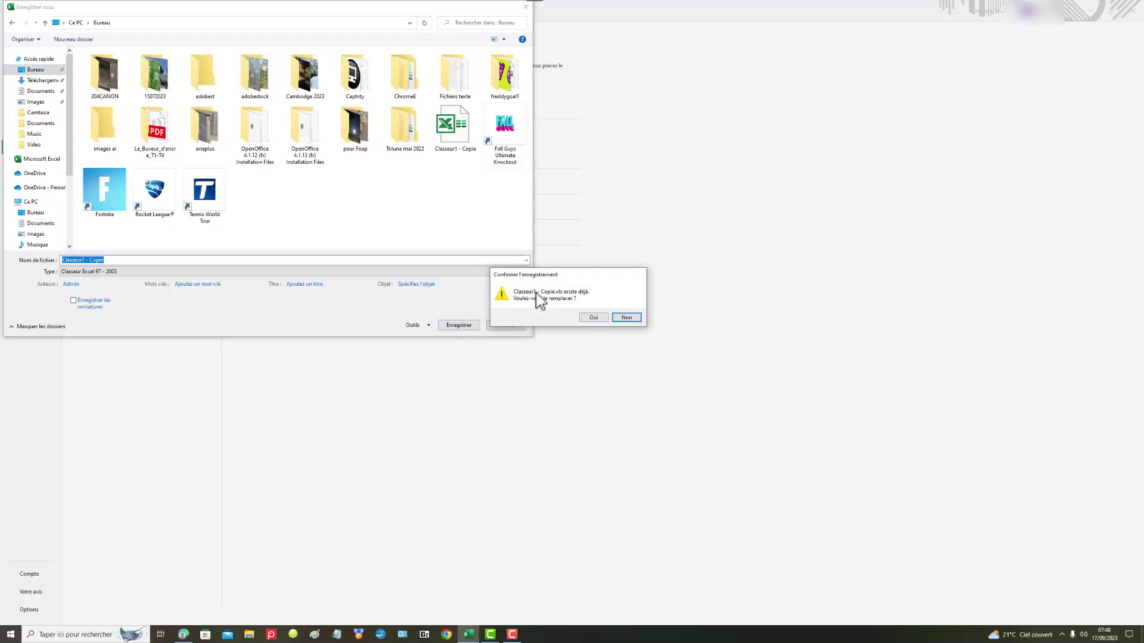
pyautogui.click(599, 320)
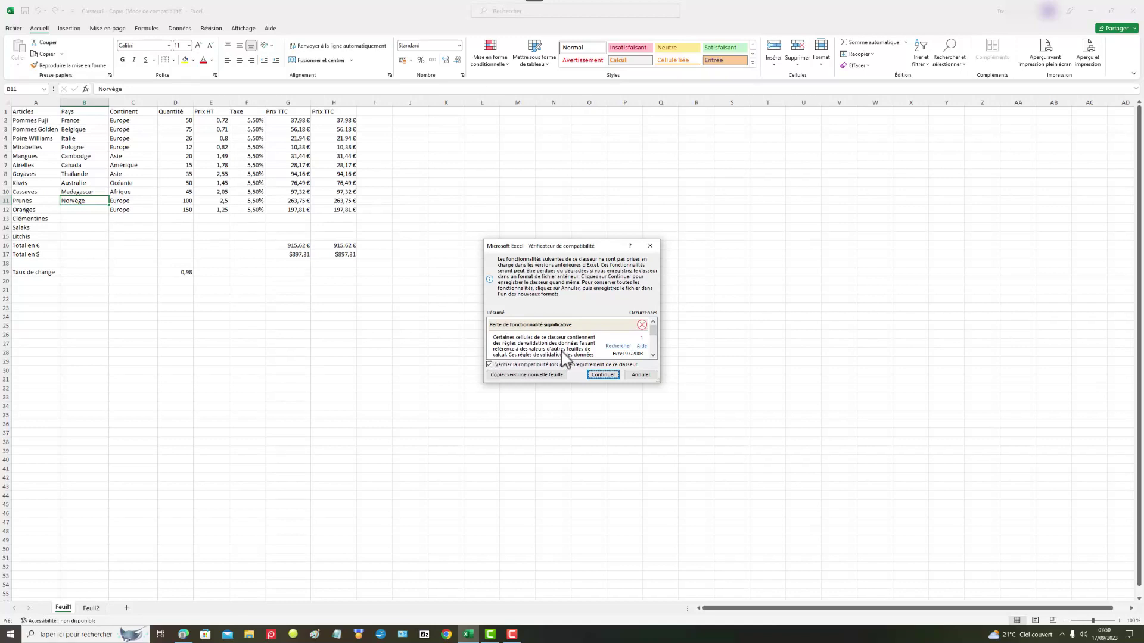
# - Read through the functionality and fidelity issues in the compatibility checker, and cancel the save
pyautogui.scroll(-2, 565, 356)
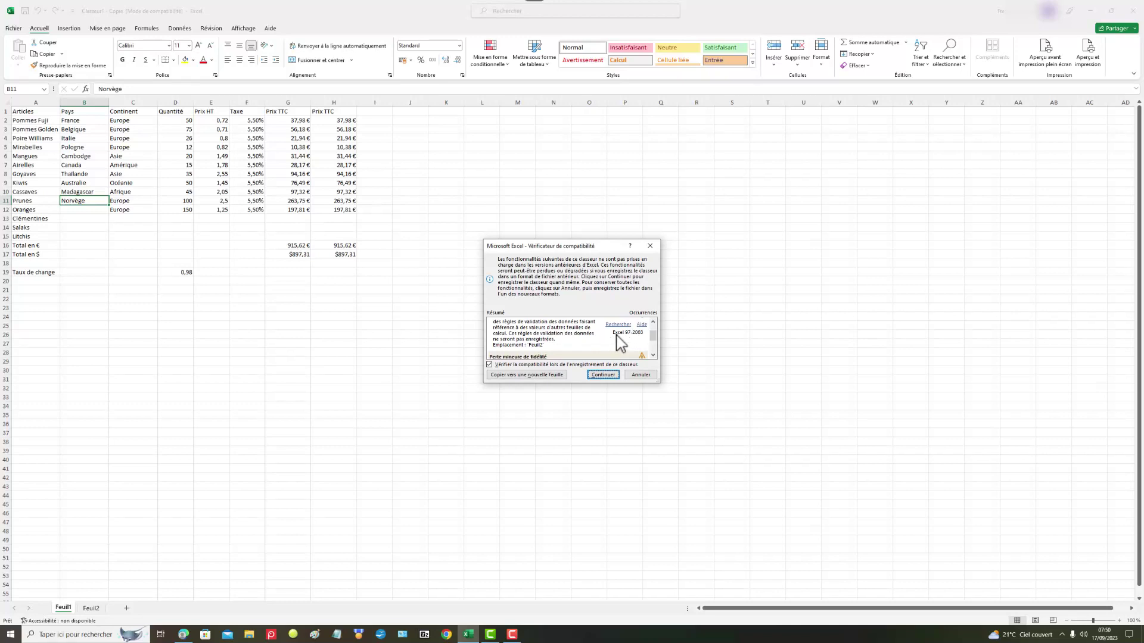
pyautogui.scroll(-1, 642, 346)
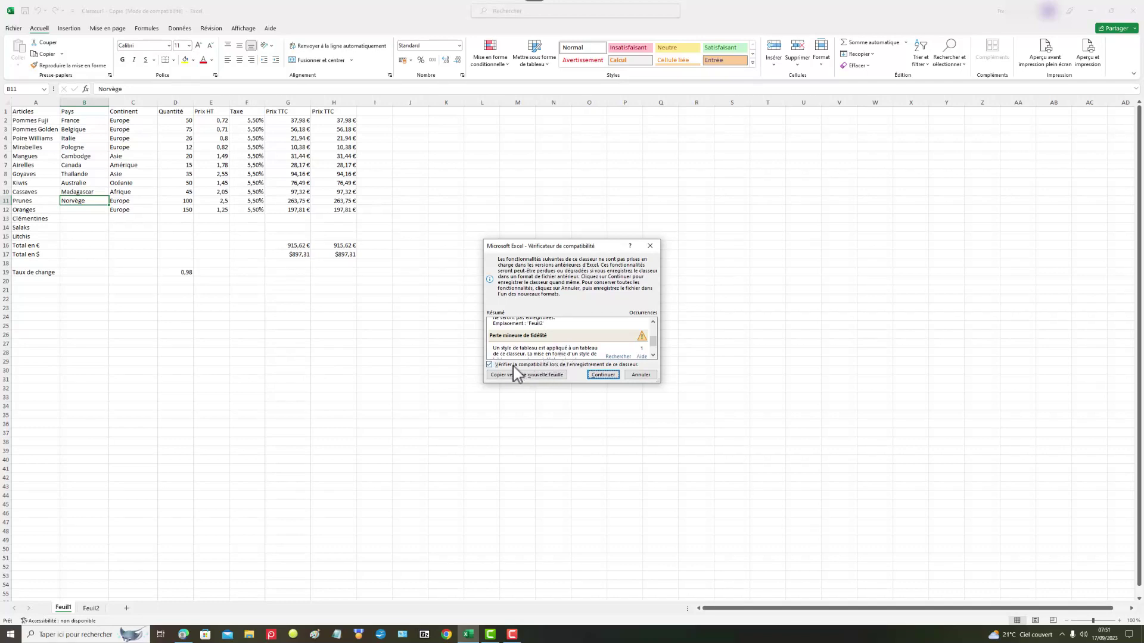
pyautogui.scroll(-1, 551, 356)
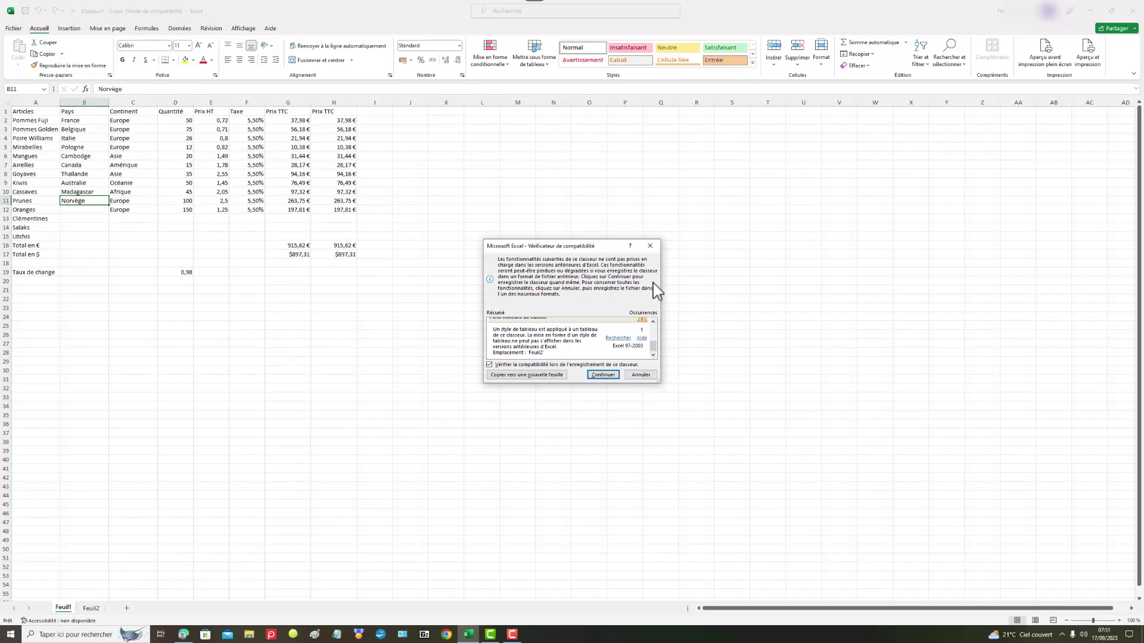
pyautogui.click(657, 250)
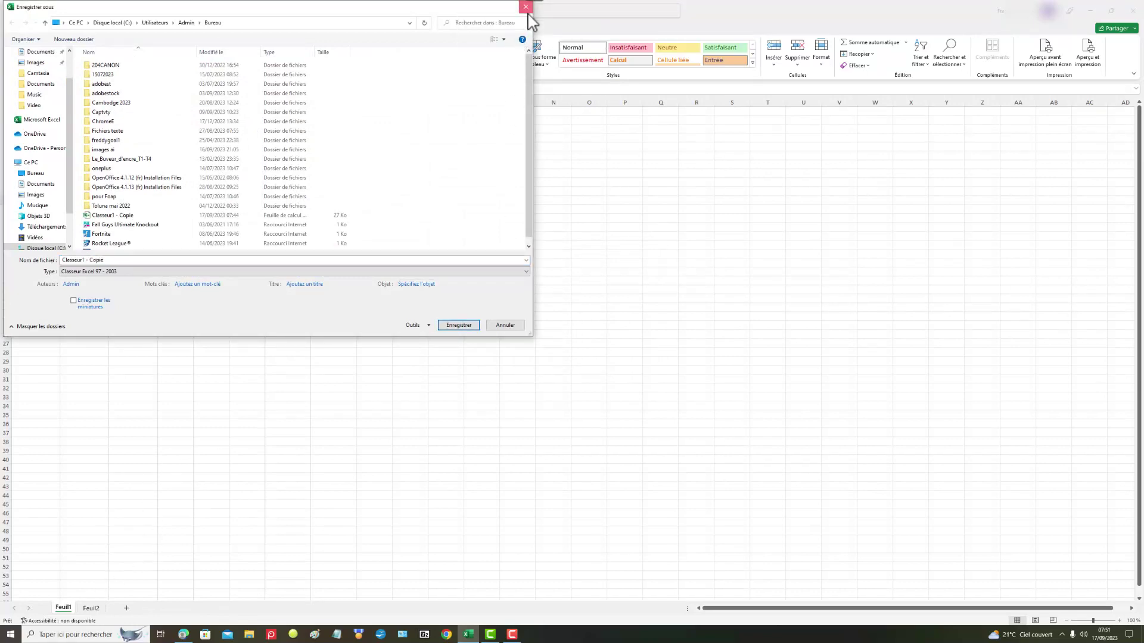
pyautogui.click(524, 7)
# - From sheet Feuil2, save the workbook over Classeur1 - Copie in the Bureau folder as Classeur Excel 97 - 2003, continuing despite the compatibility issues
pyautogui.click(92, 608)
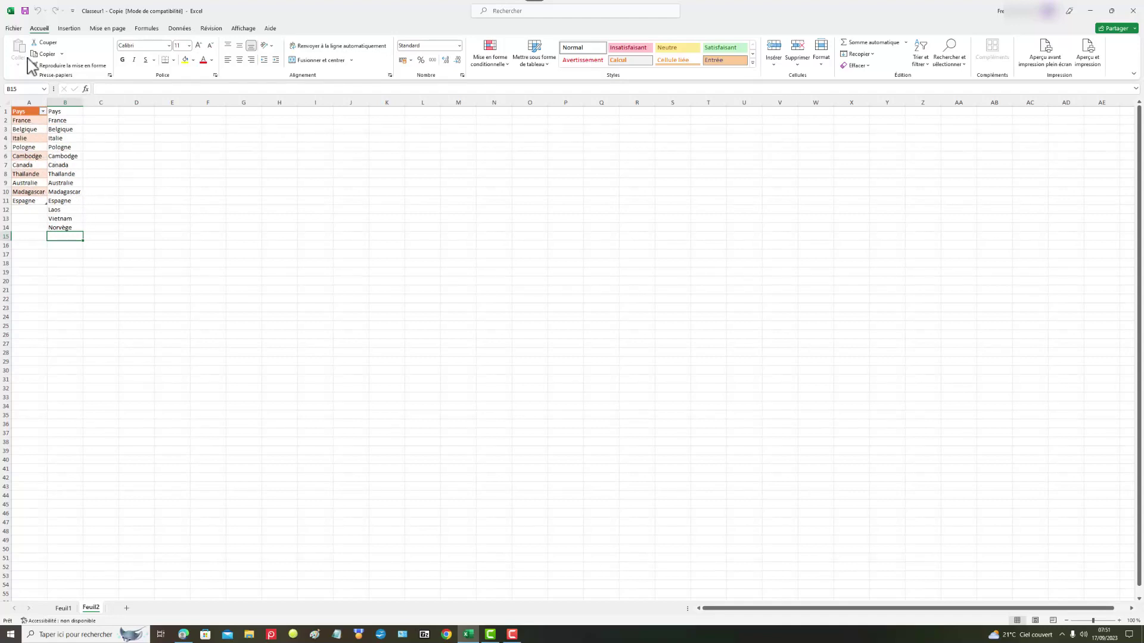
pyautogui.click(14, 30)
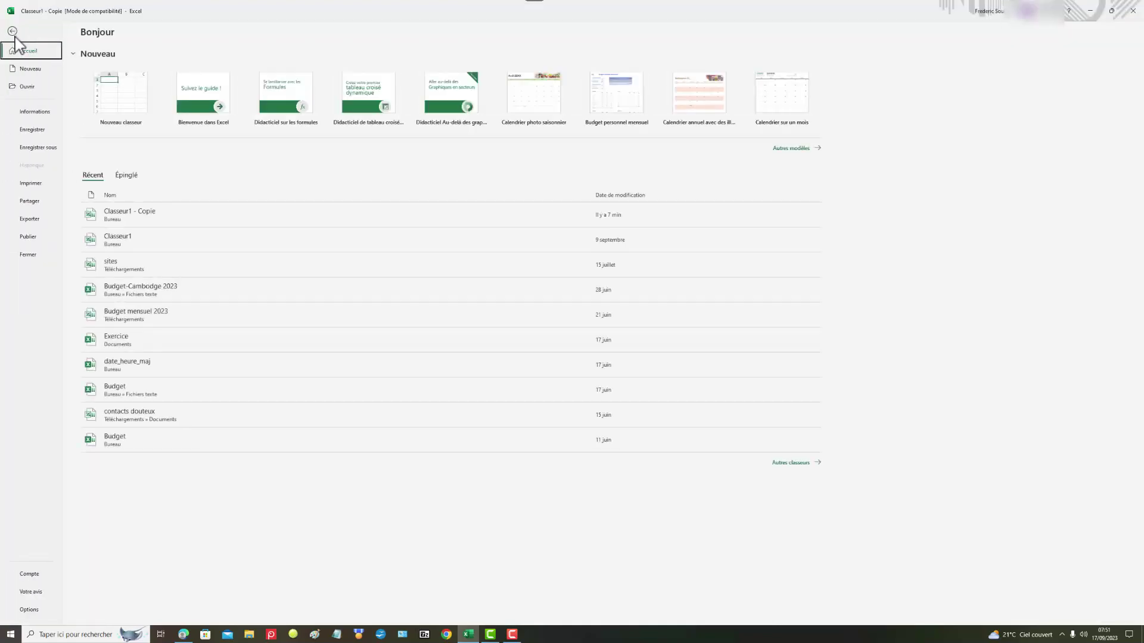
pyautogui.click(38, 148)
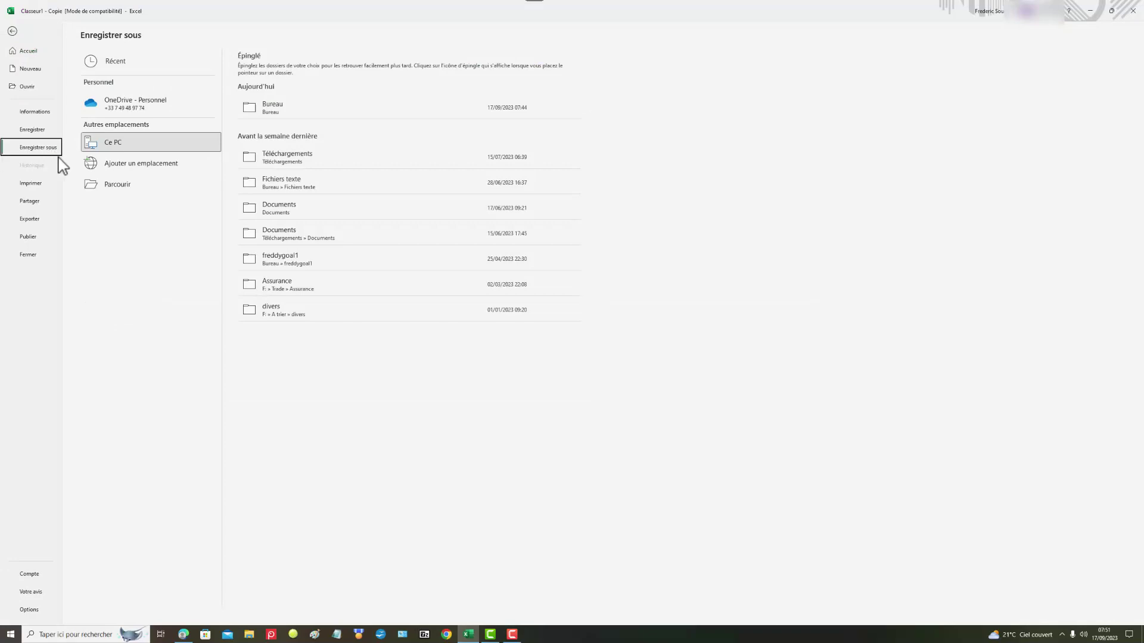
pyautogui.click(283, 112)
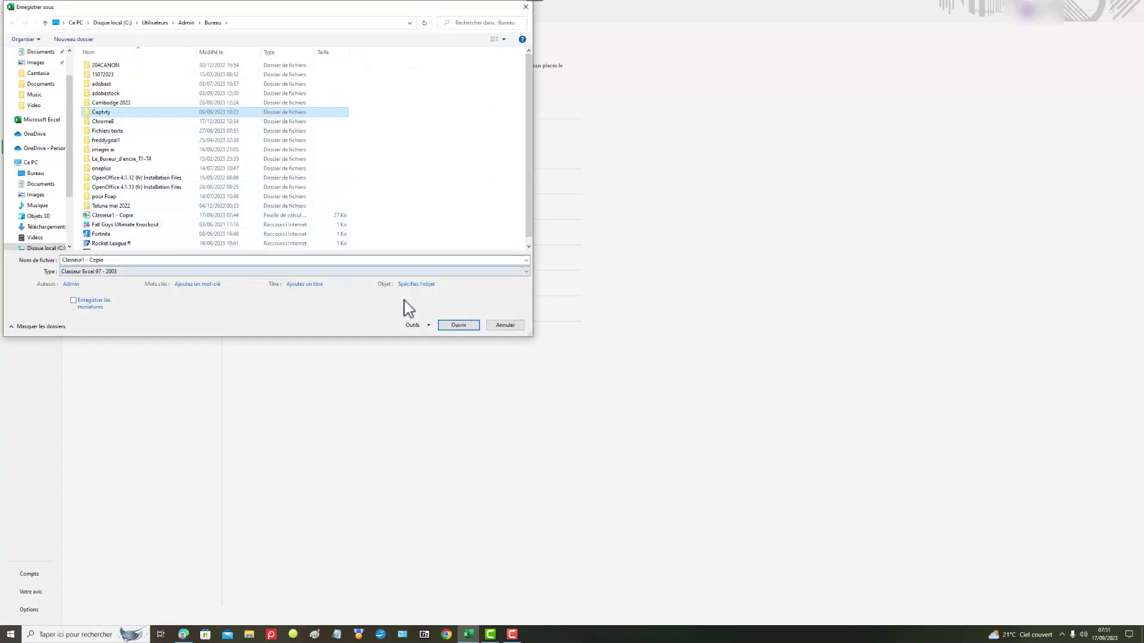
pyautogui.click(133, 260)
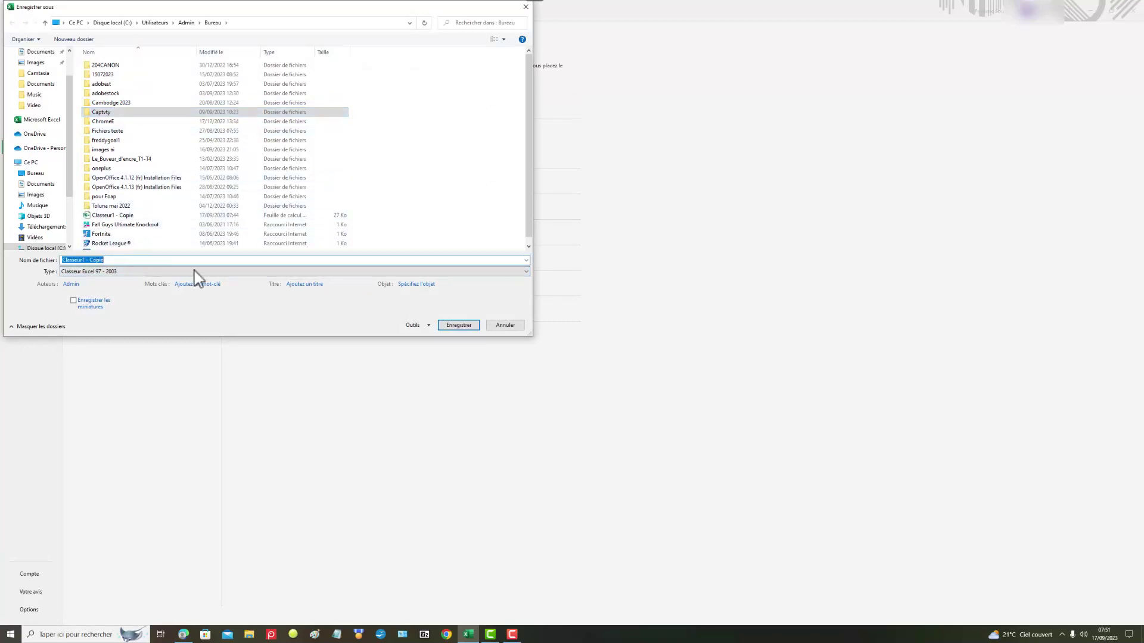
pyautogui.click(453, 325)
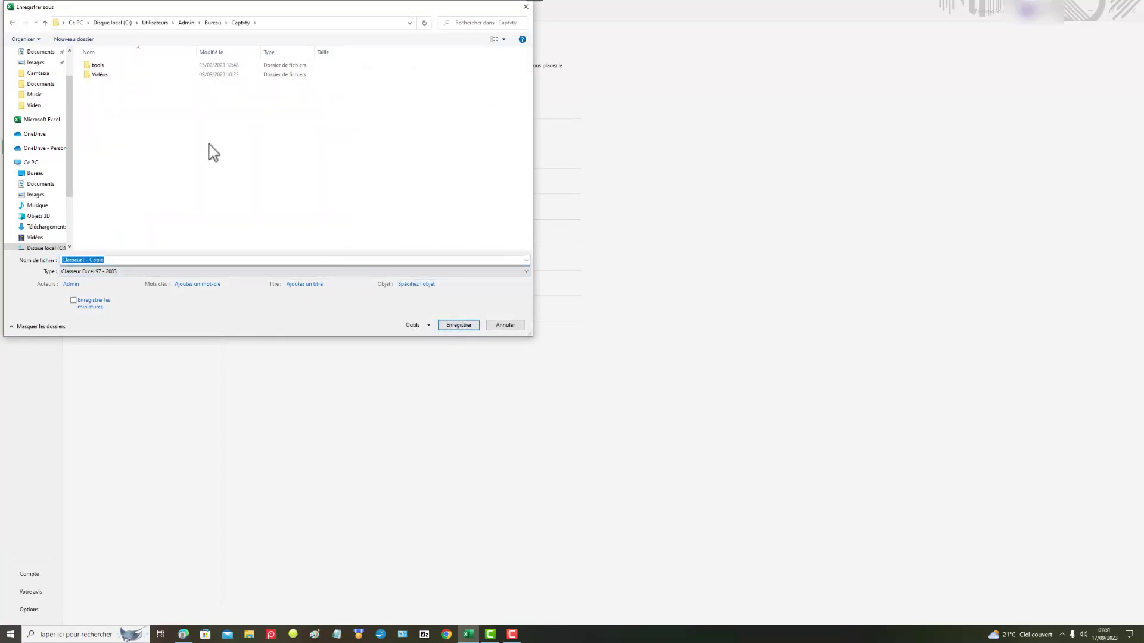
pyautogui.scroll(2, 50, 76)
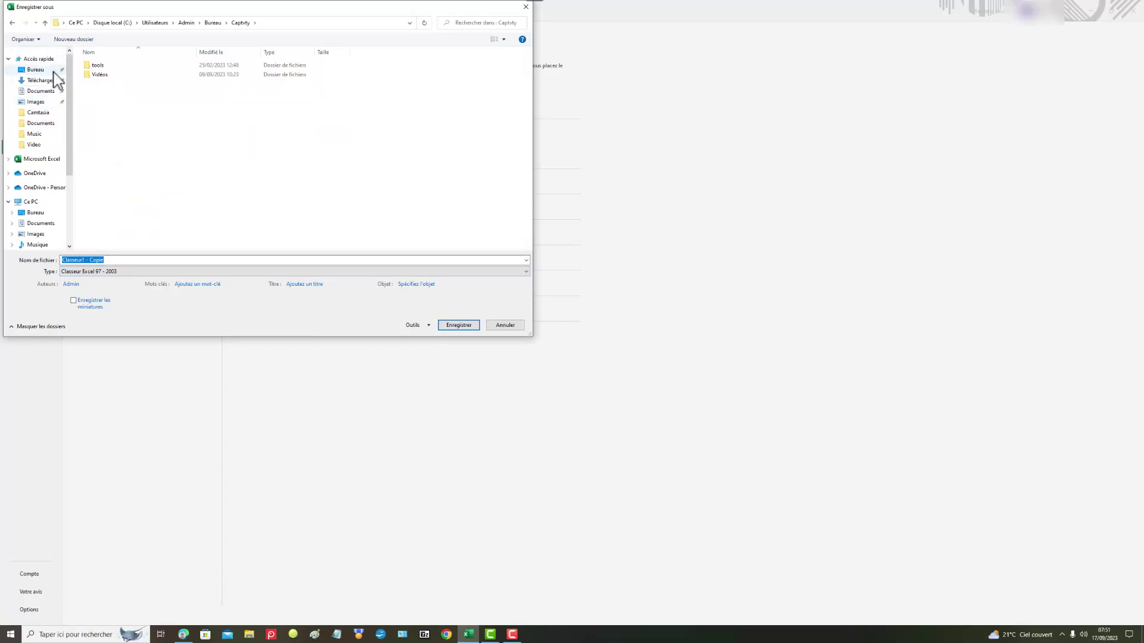
pyautogui.click(36, 69)
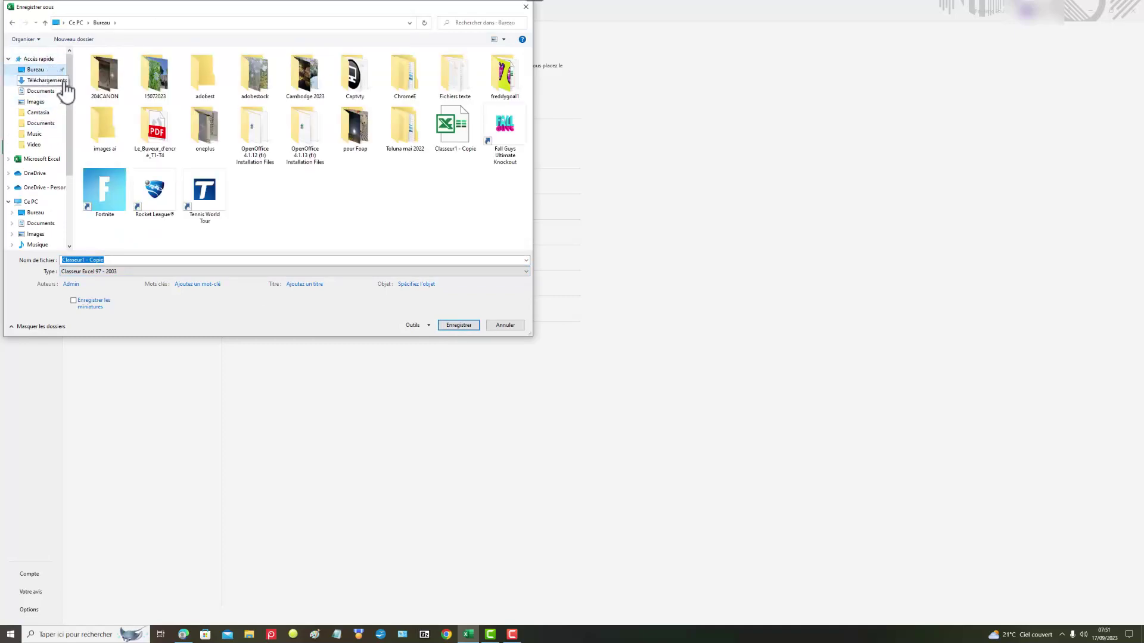
pyautogui.click(460, 327)
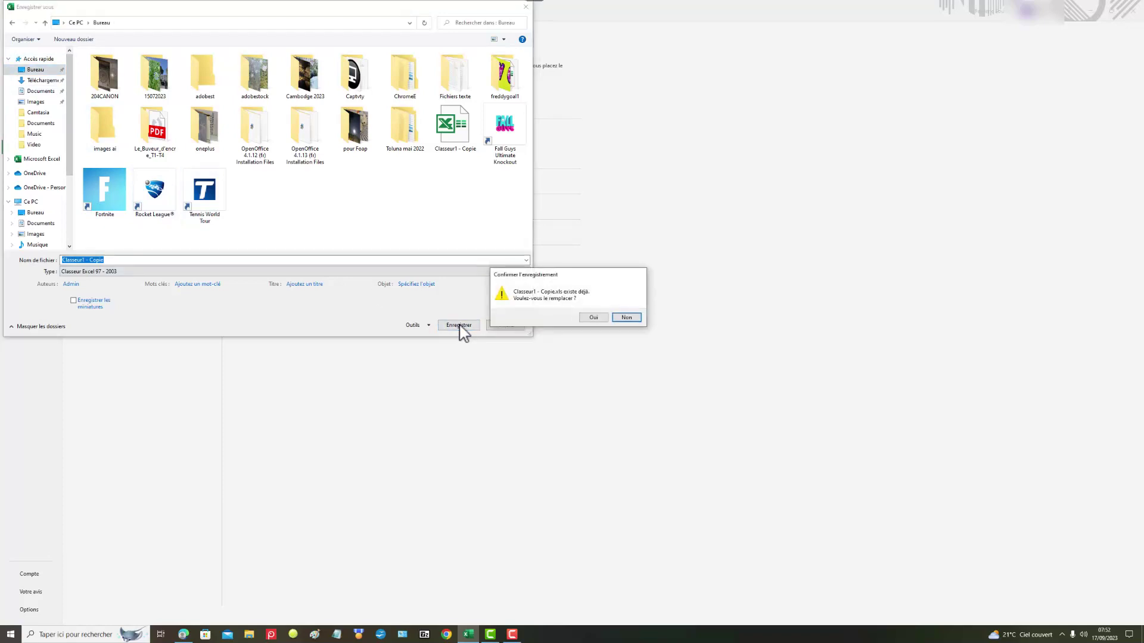
pyautogui.click(598, 321)
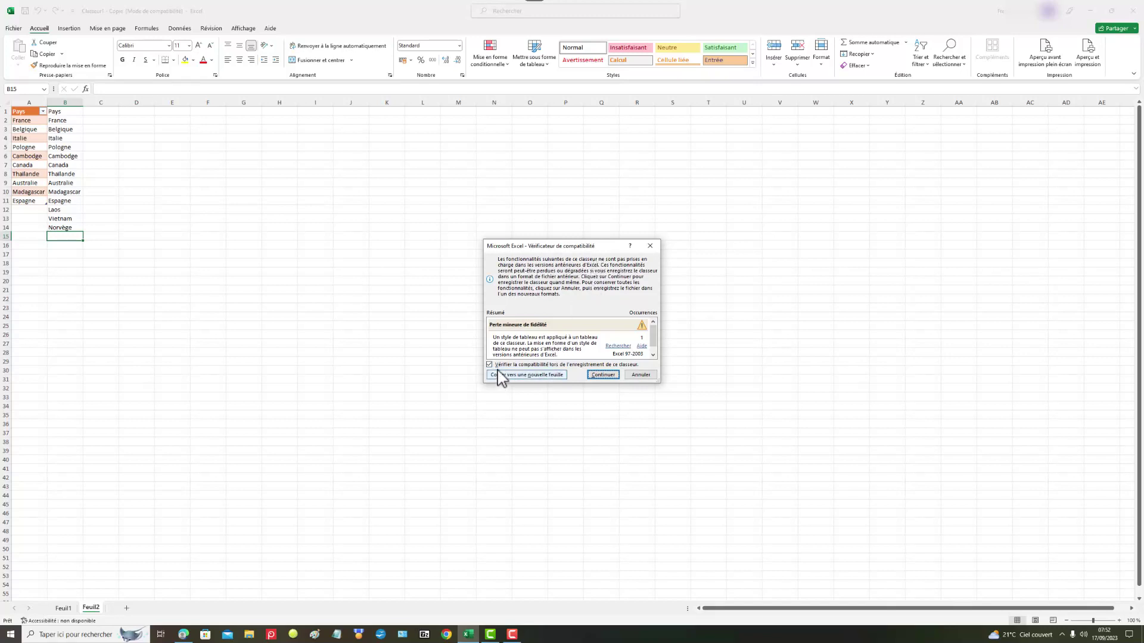
pyautogui.click(607, 381)
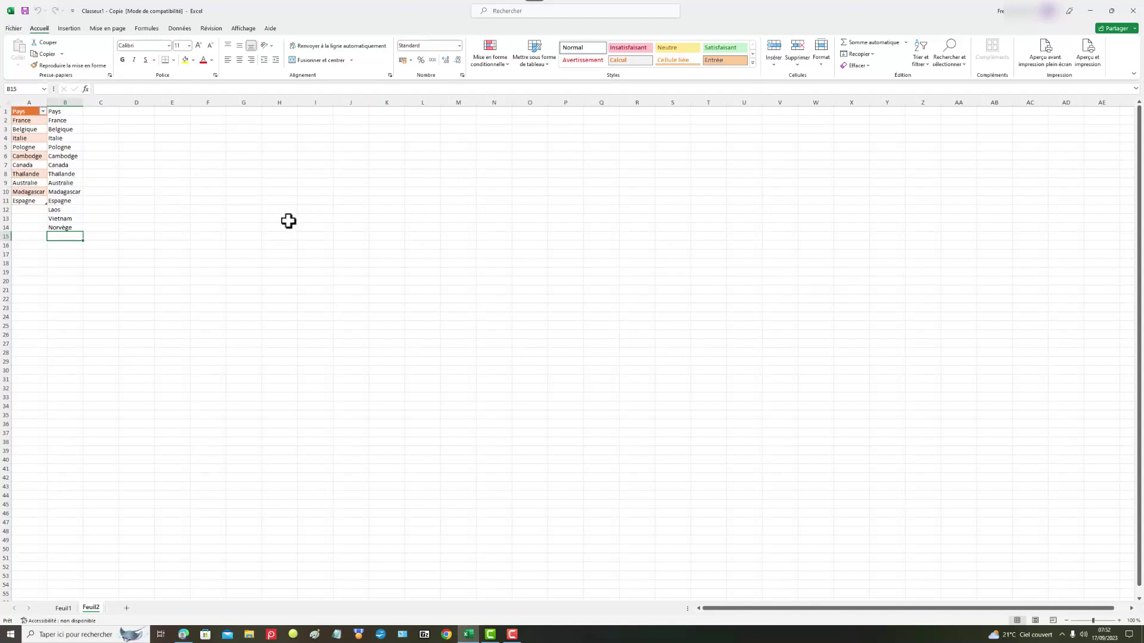
# - Try the Classeur Excel 97 - 2003 and Classeur Excel file types for saving a copy in the Bureau folder, and cancel without saving
pyautogui.click(13, 30)
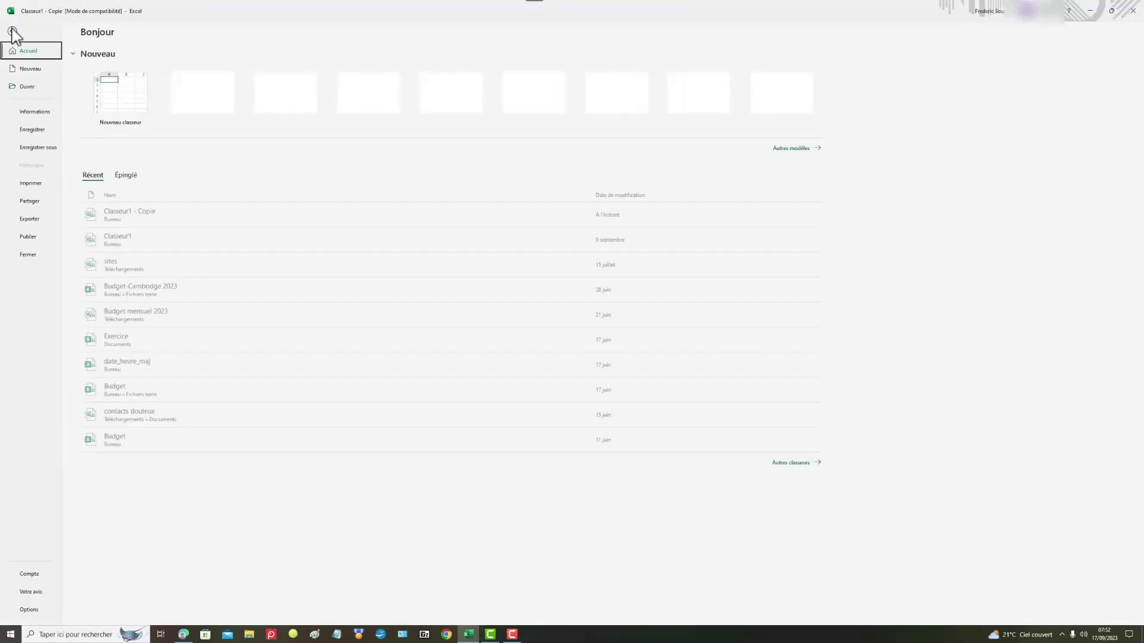
pyautogui.click(45, 149)
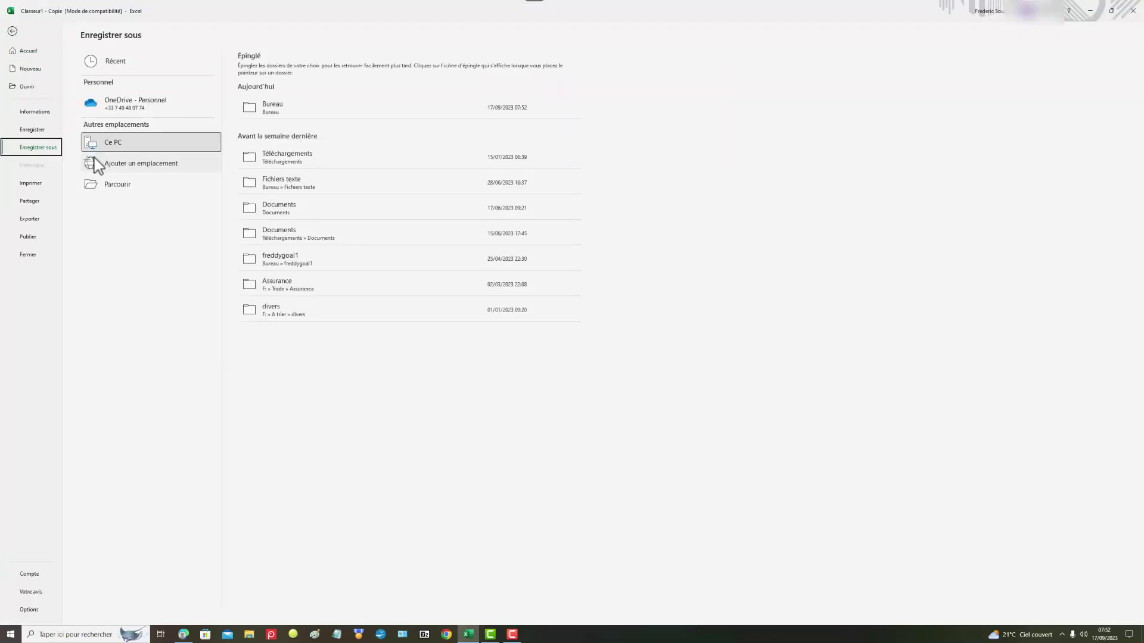
pyautogui.click(264, 115)
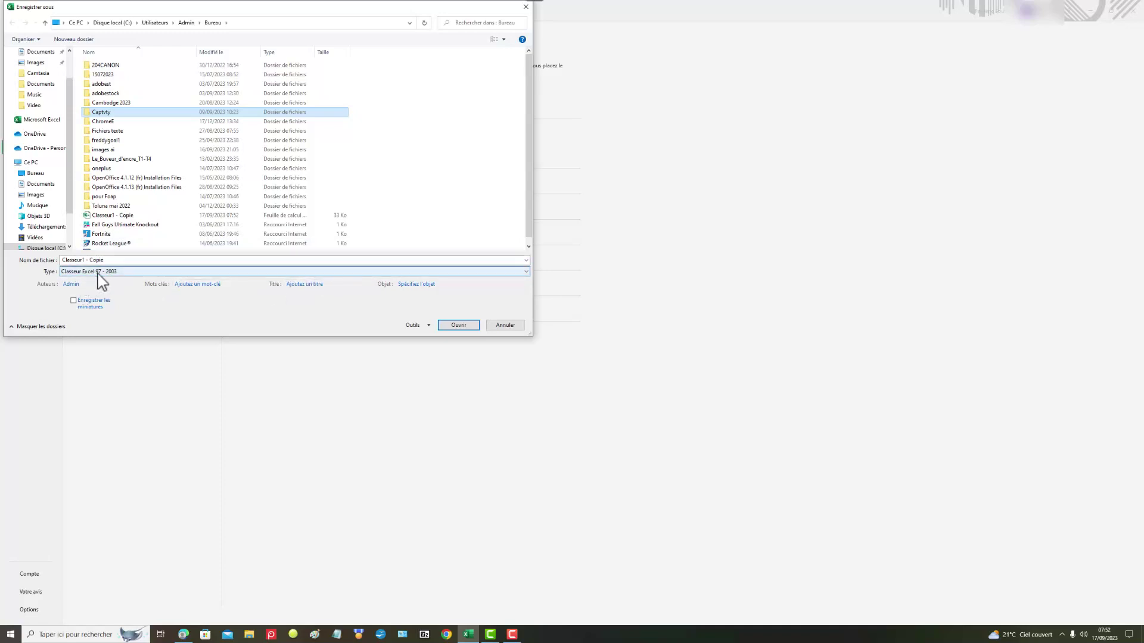
pyautogui.click(526, 272)
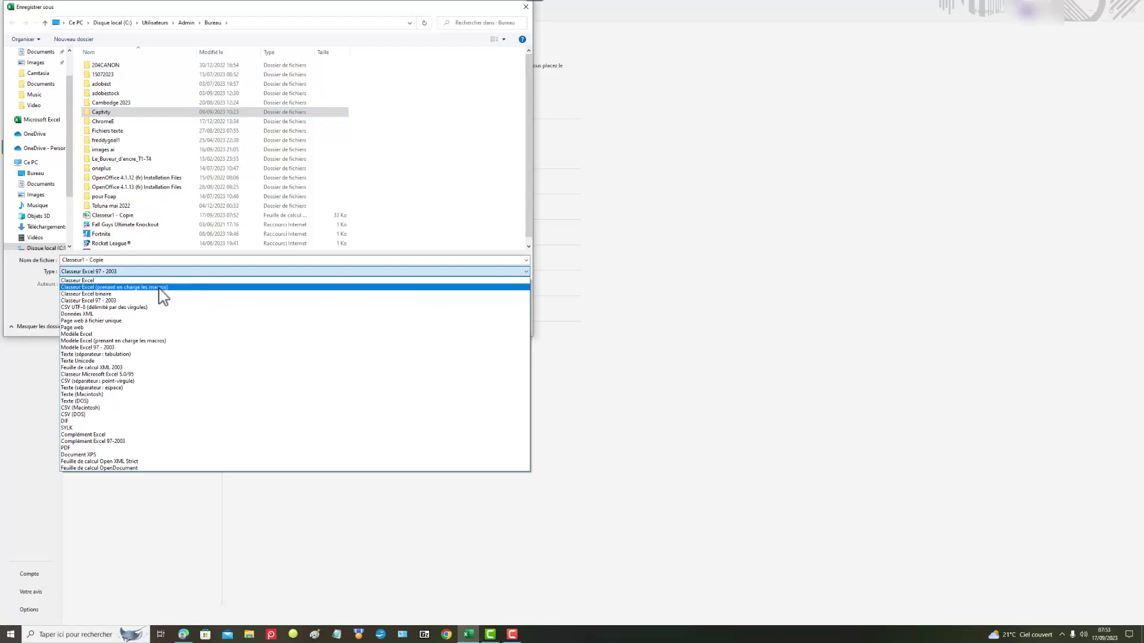
pyautogui.click(92, 301)
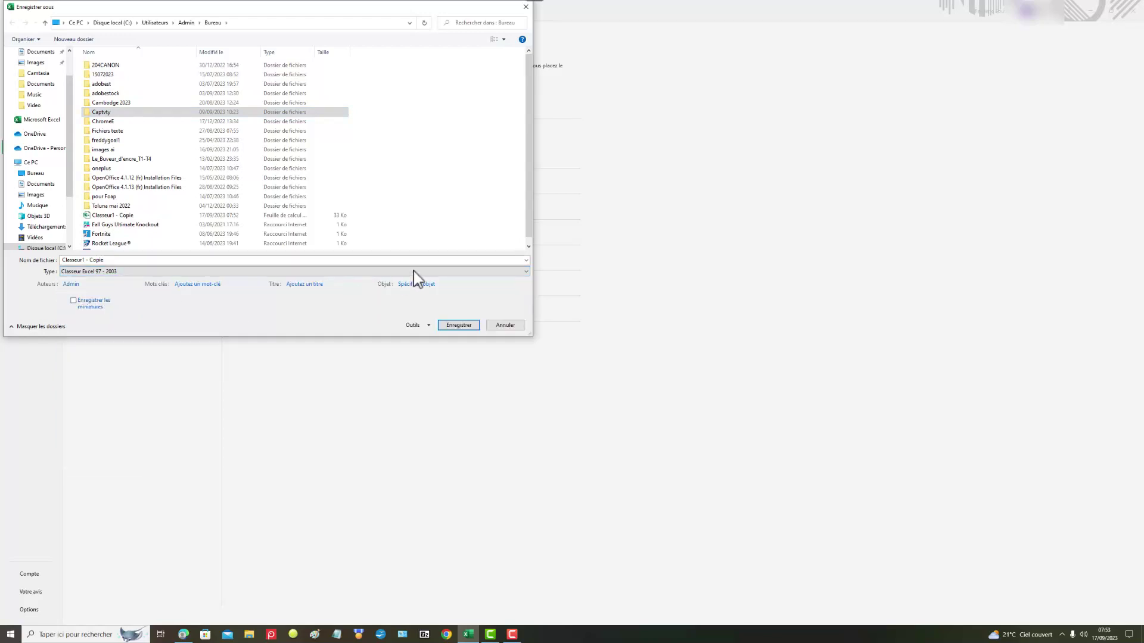
pyautogui.click(514, 272)
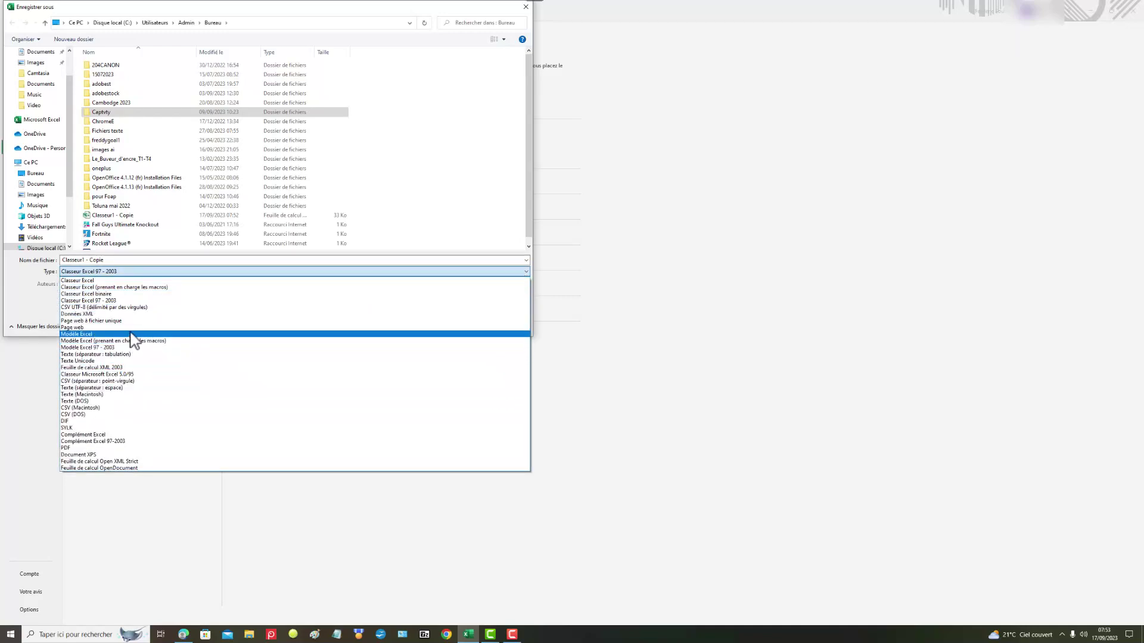
pyautogui.click(83, 280)
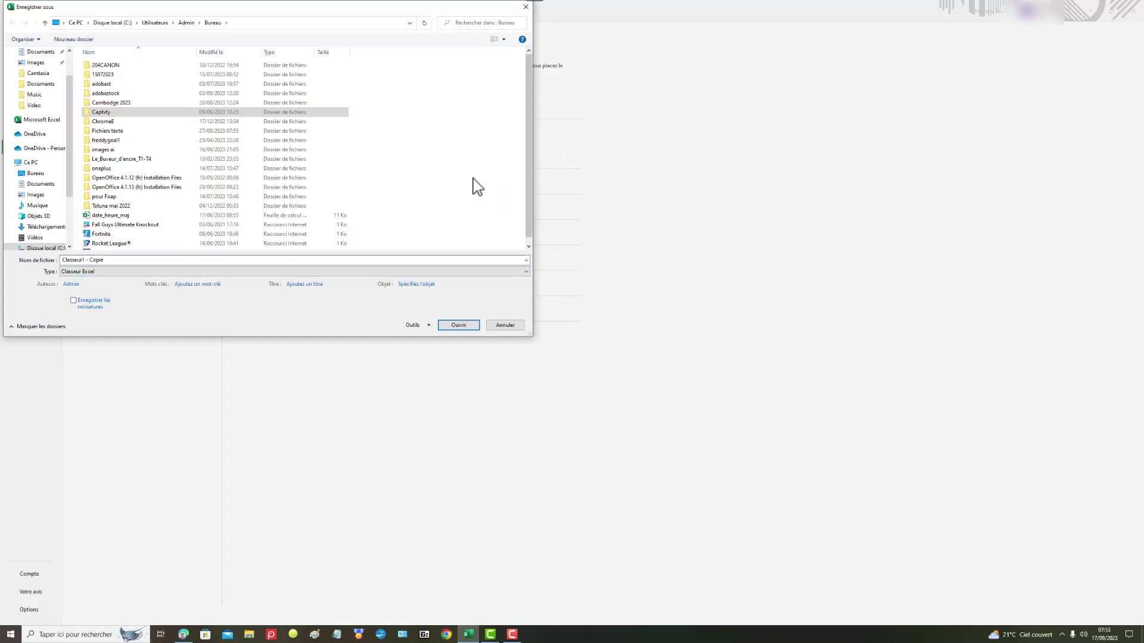
pyautogui.click(526, 7)
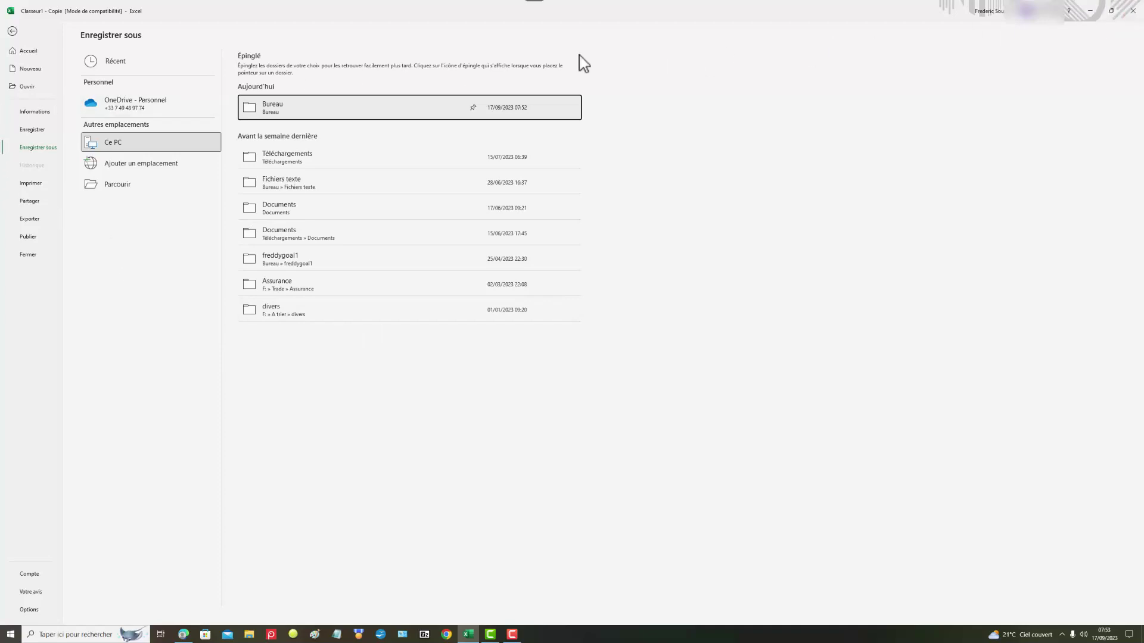
pyautogui.click(12, 32)
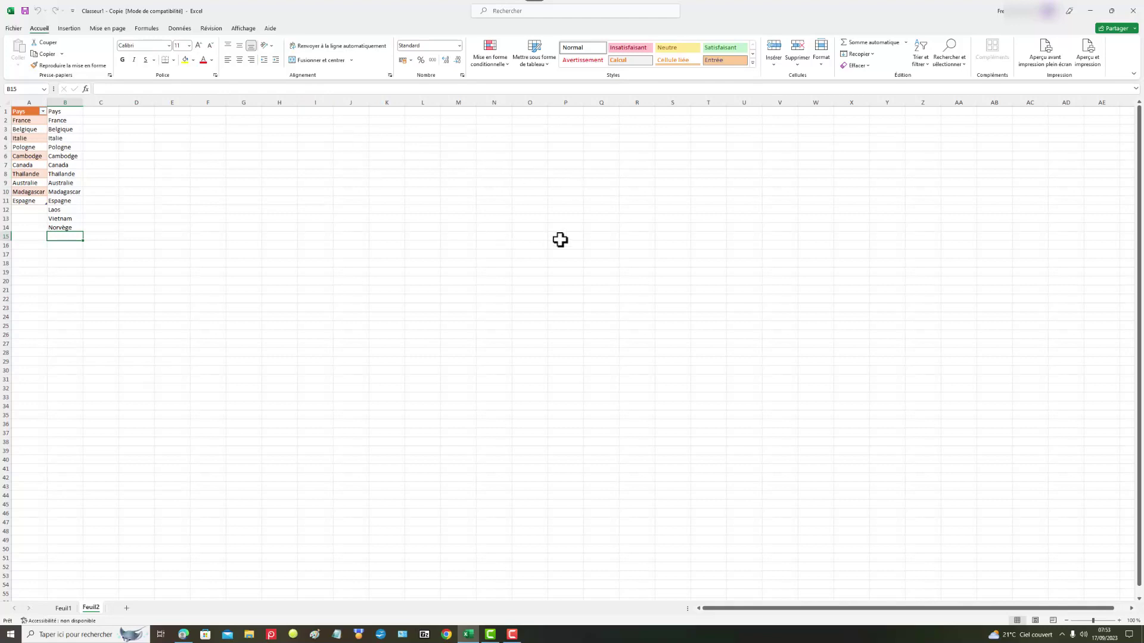
# - Set the default file format for saving workbooks to Classeur Excel 97 - 2003 in the Excel options
pyautogui.click(15, 29)
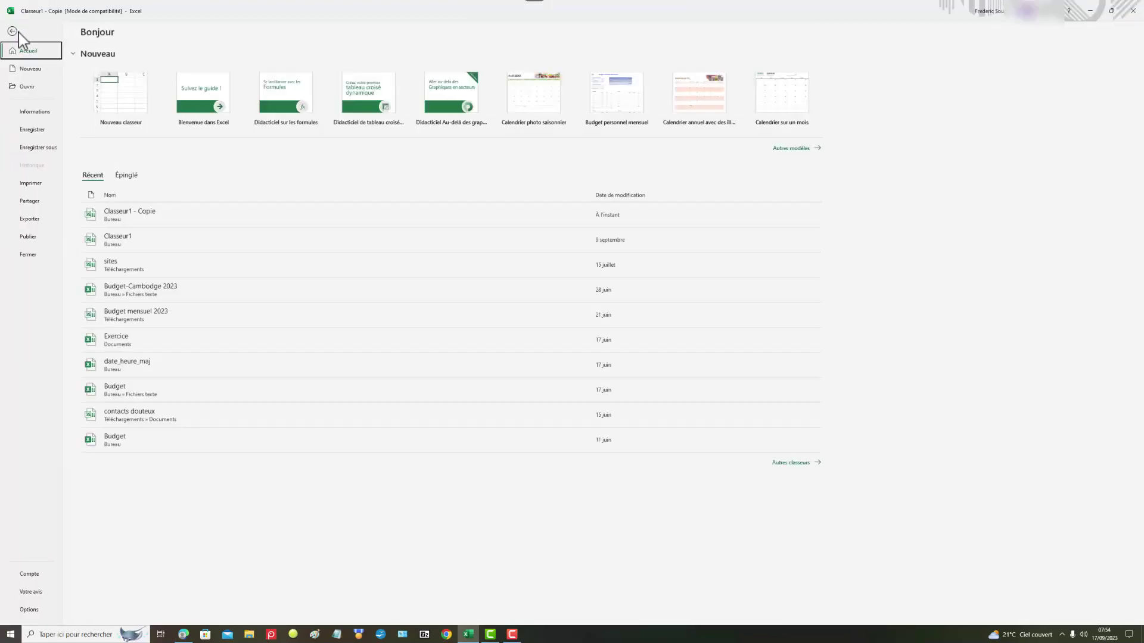
pyautogui.click(27, 610)
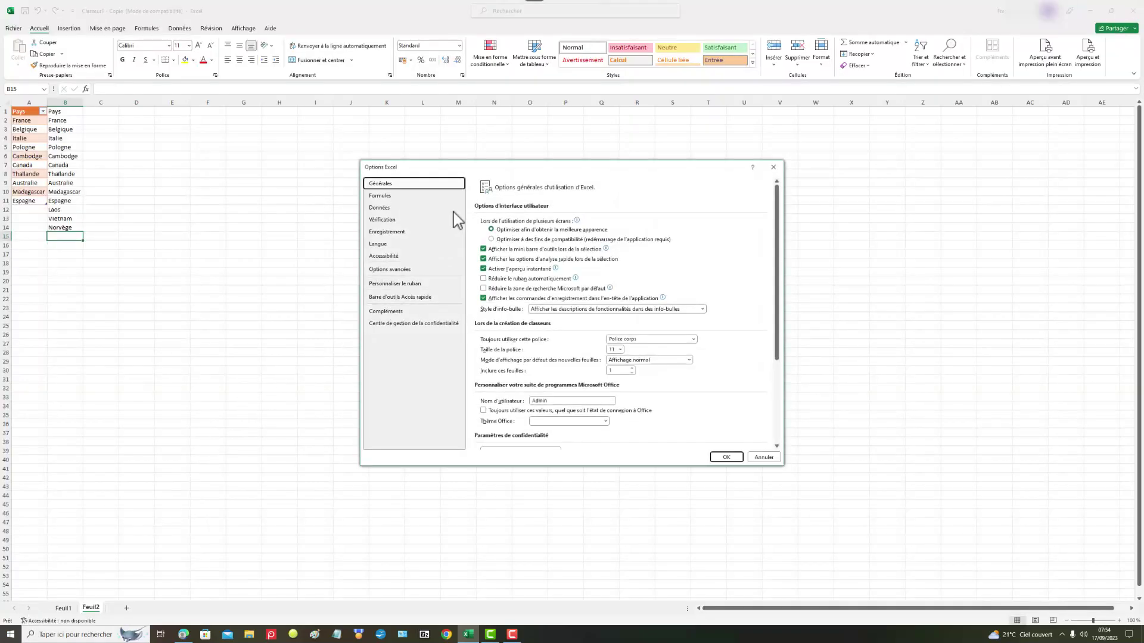
pyautogui.moveTo(491, 169); pyautogui.dragTo(603, 162)
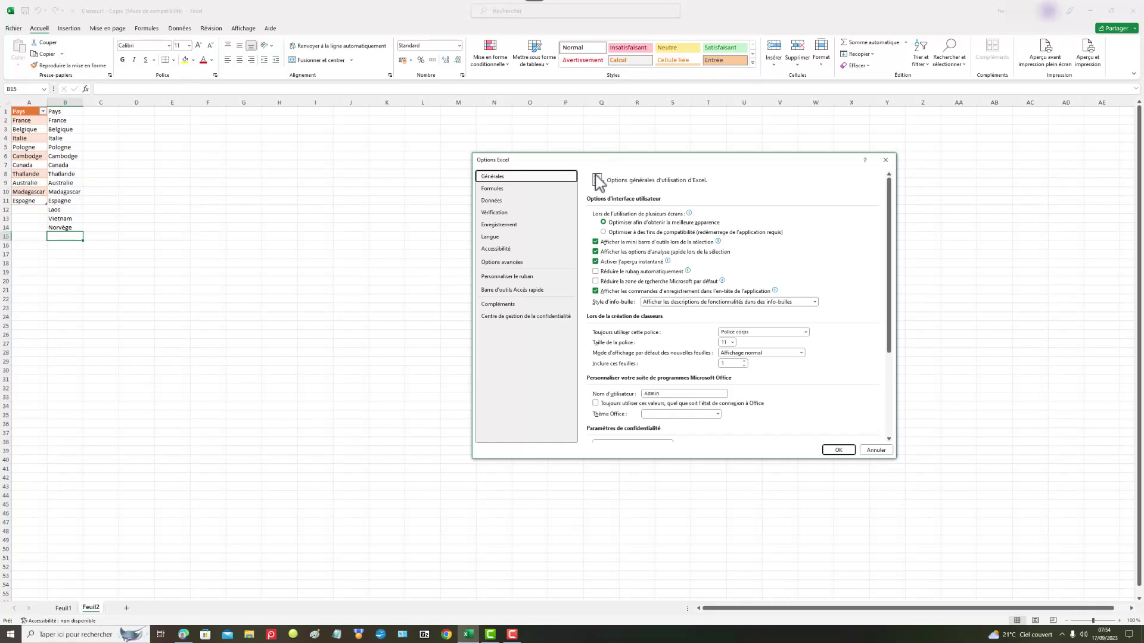
pyautogui.click(502, 226)
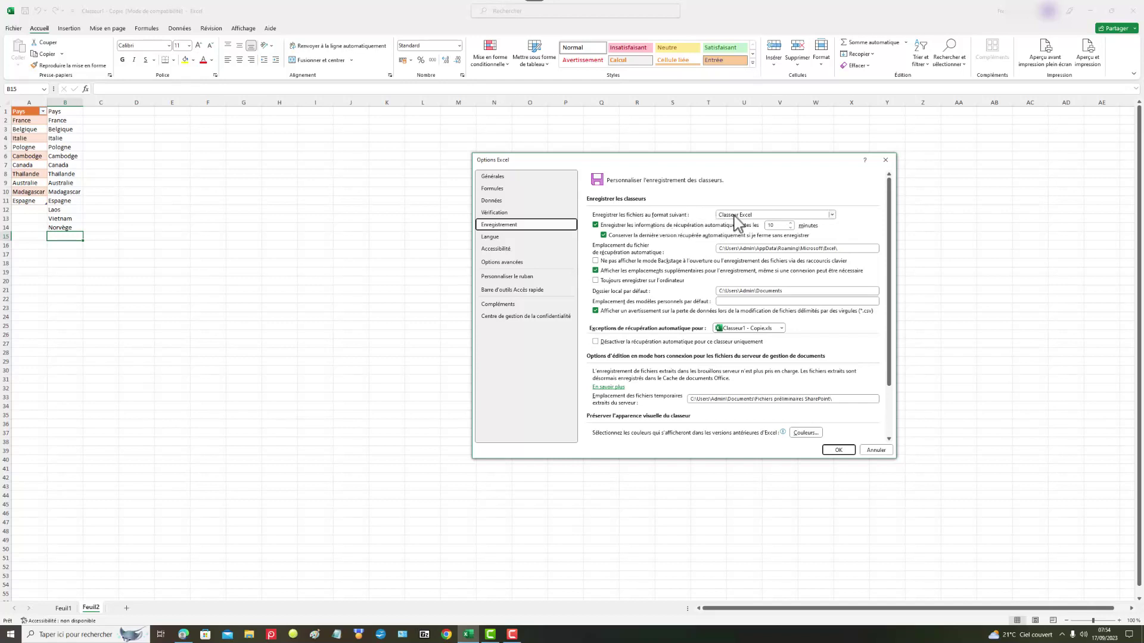
pyautogui.click(831, 215)
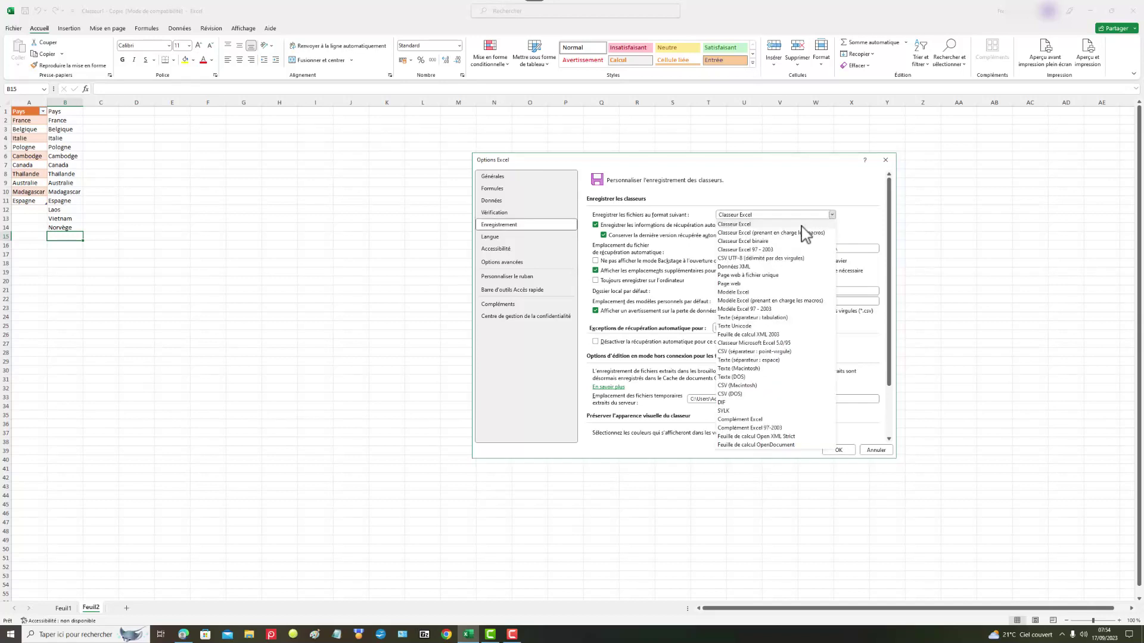
pyautogui.click(765, 250)
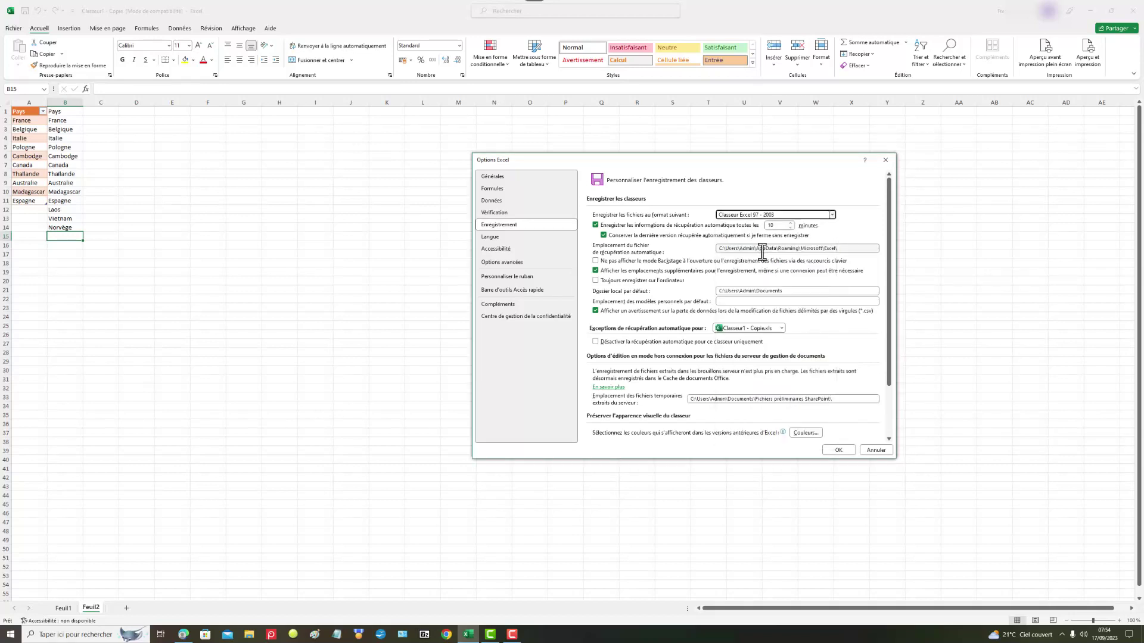
pyautogui.click(848, 450)
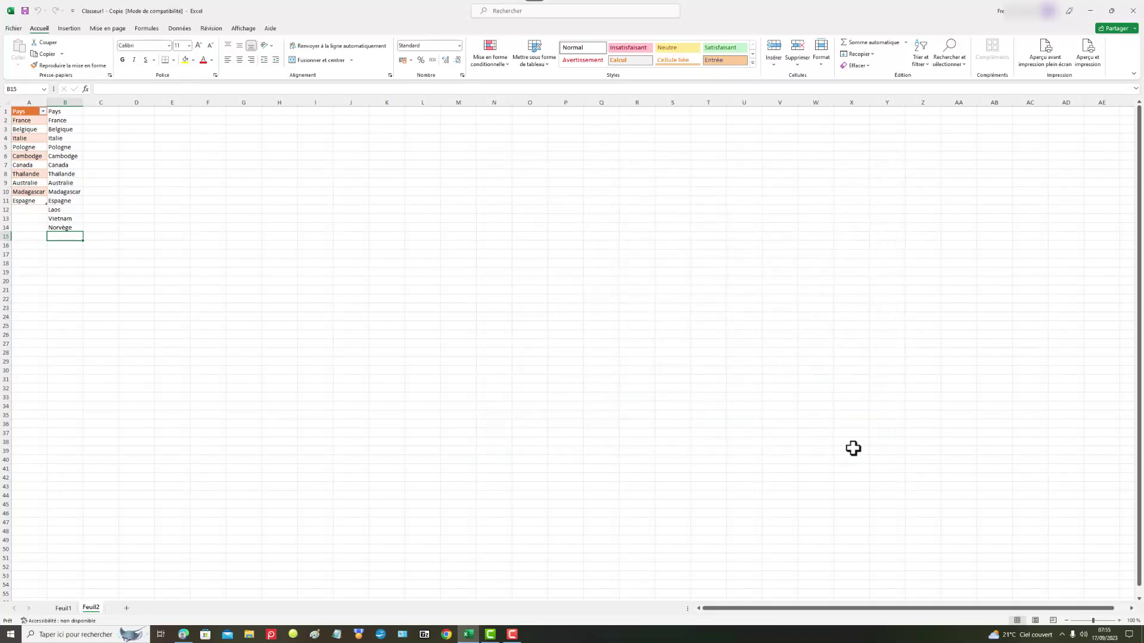